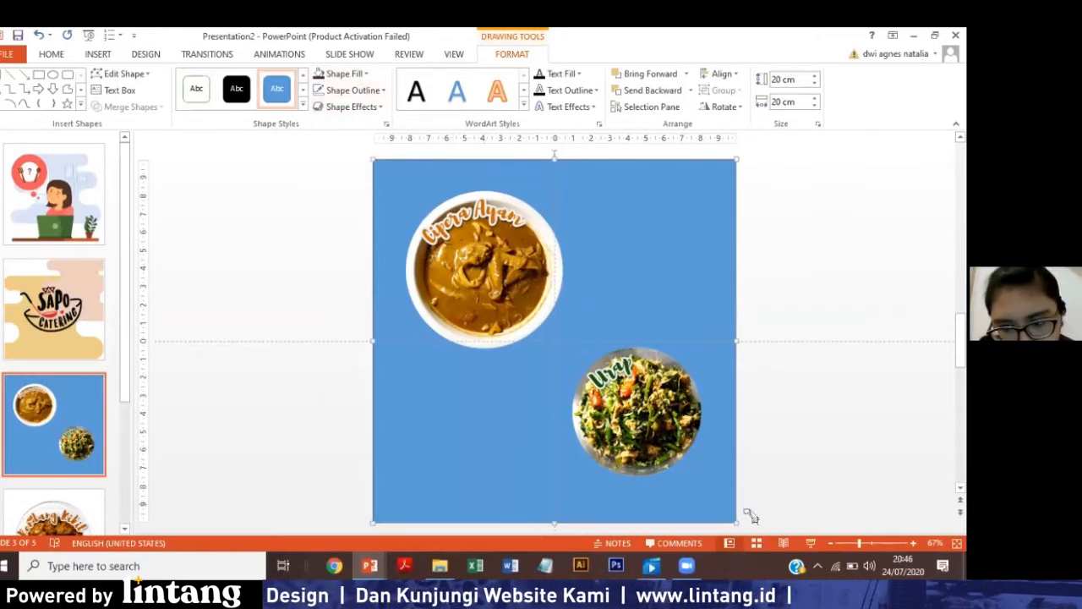
Remove the outline of the blue 20 cm background square and align the square with the slide edges.
left_click_drag(386, 188, 395, 197)
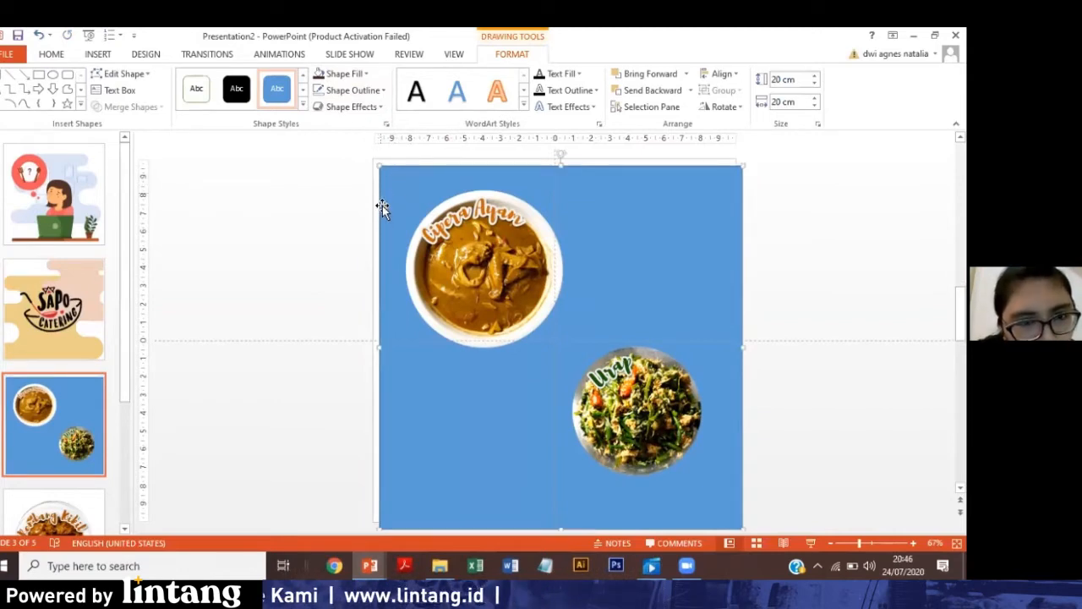
left_click(381, 91)
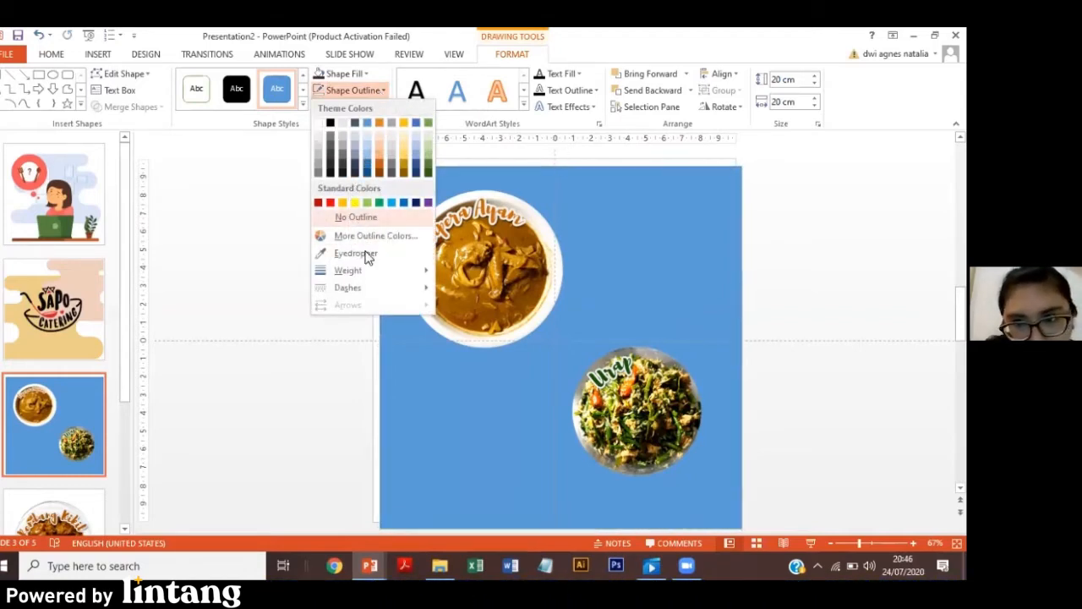
left_click(362, 218)
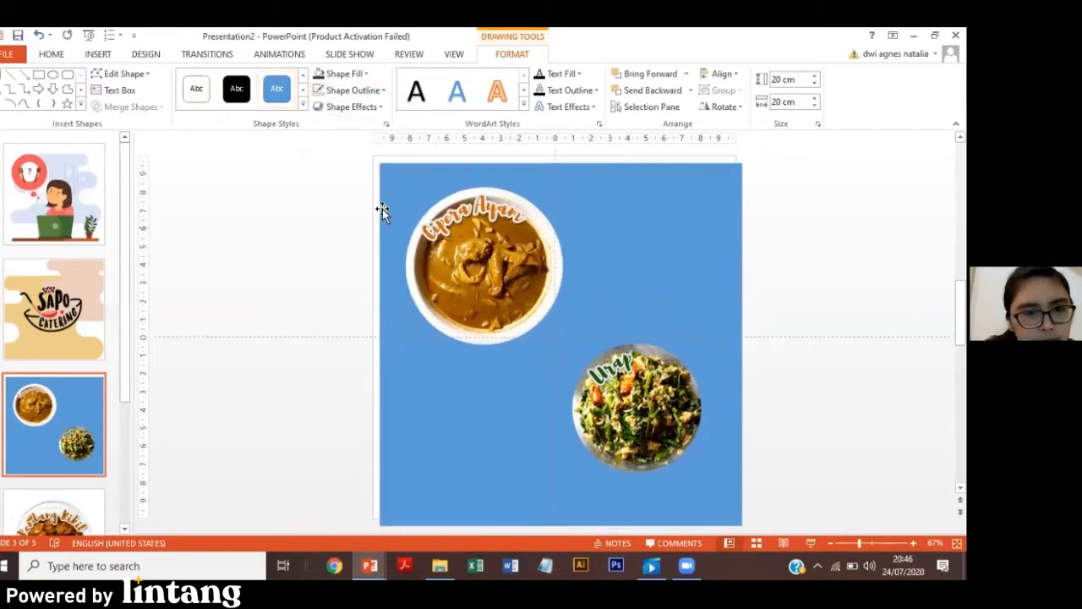
left_click(394, 187)
left_click(394, 187)
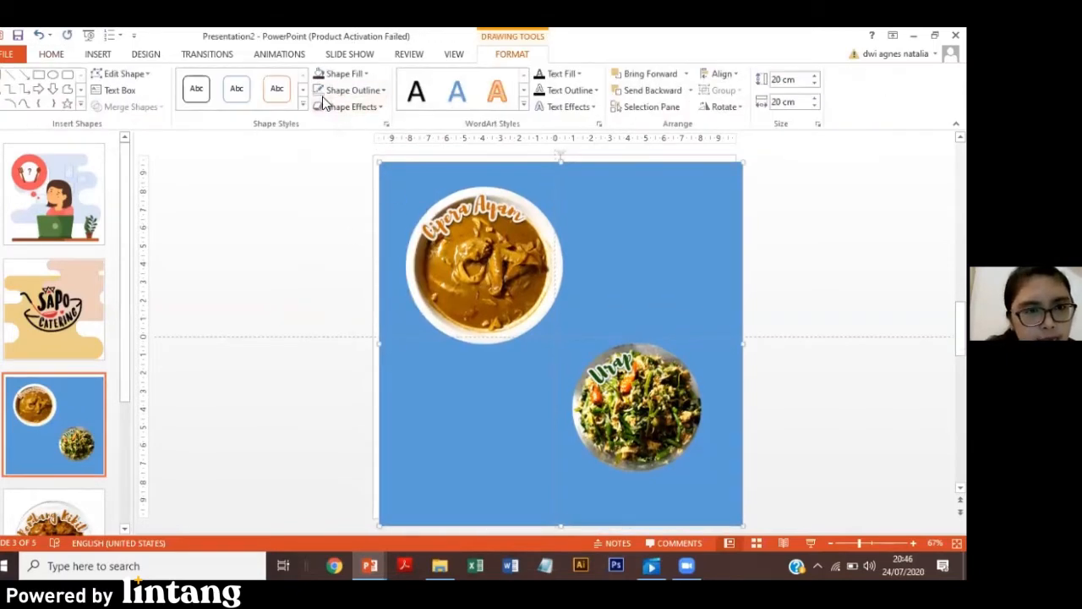
left_click_drag(398, 178, 395, 178)
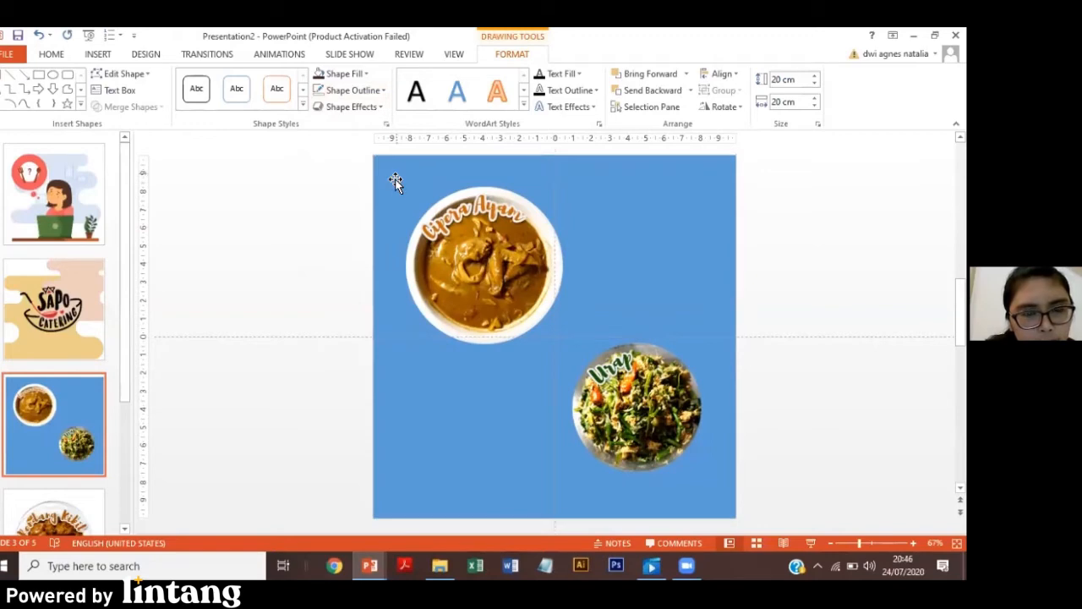
Try a green fill on the background square, followed by an olive tone sampled from the Urap picture.
left_click(364, 76)
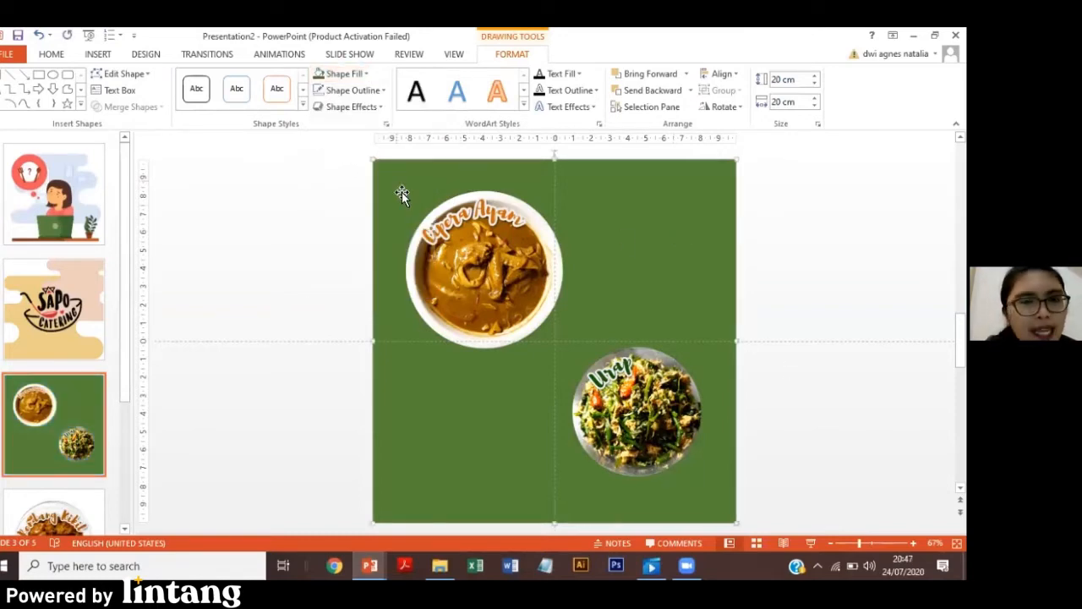
left_click(365, 74)
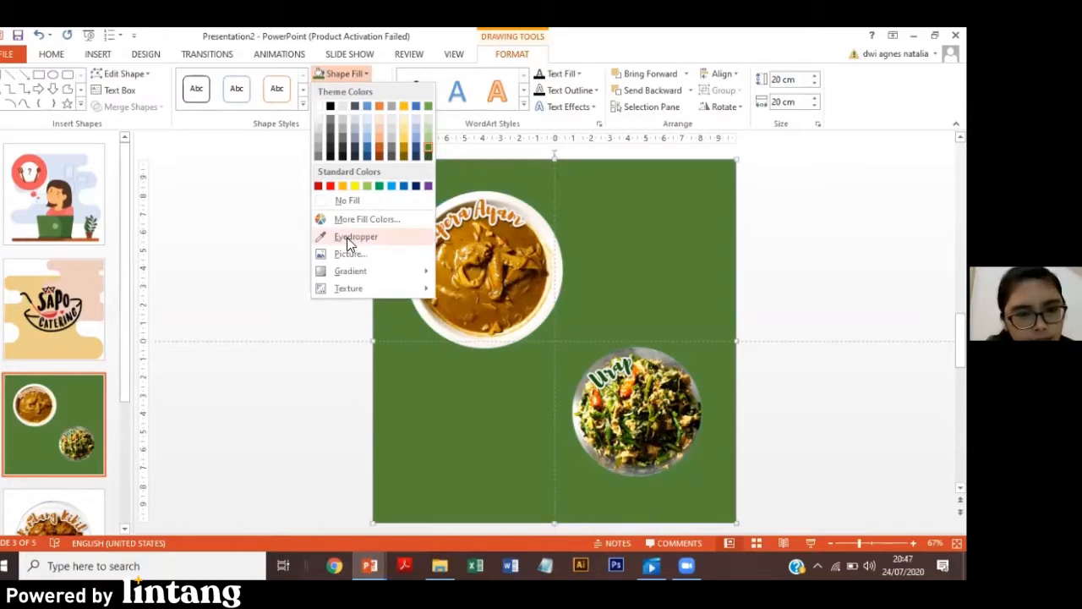
left_click(356, 236)
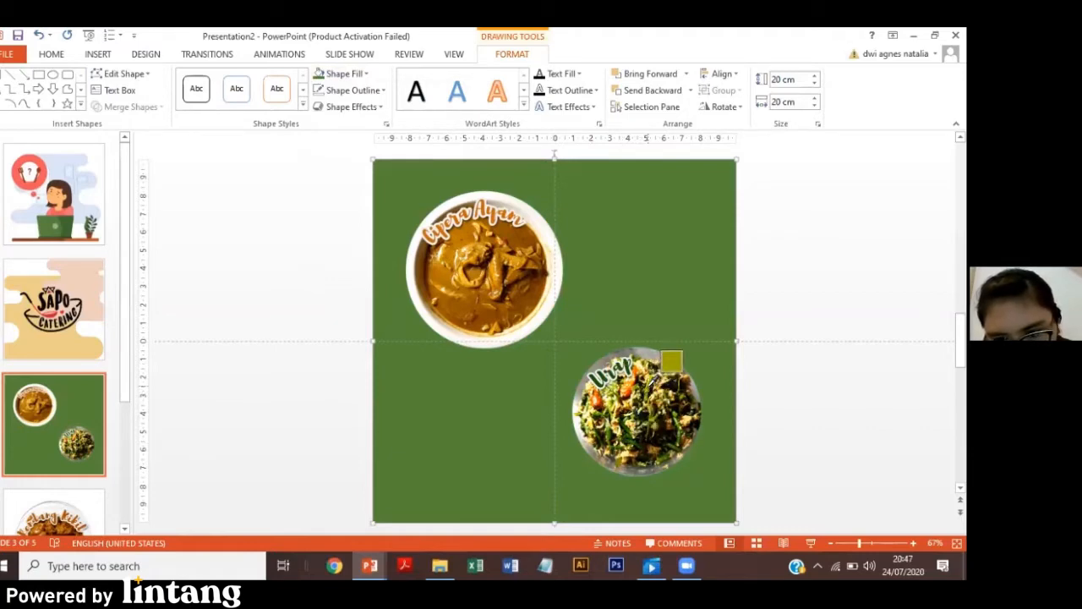
left_click(647, 385)
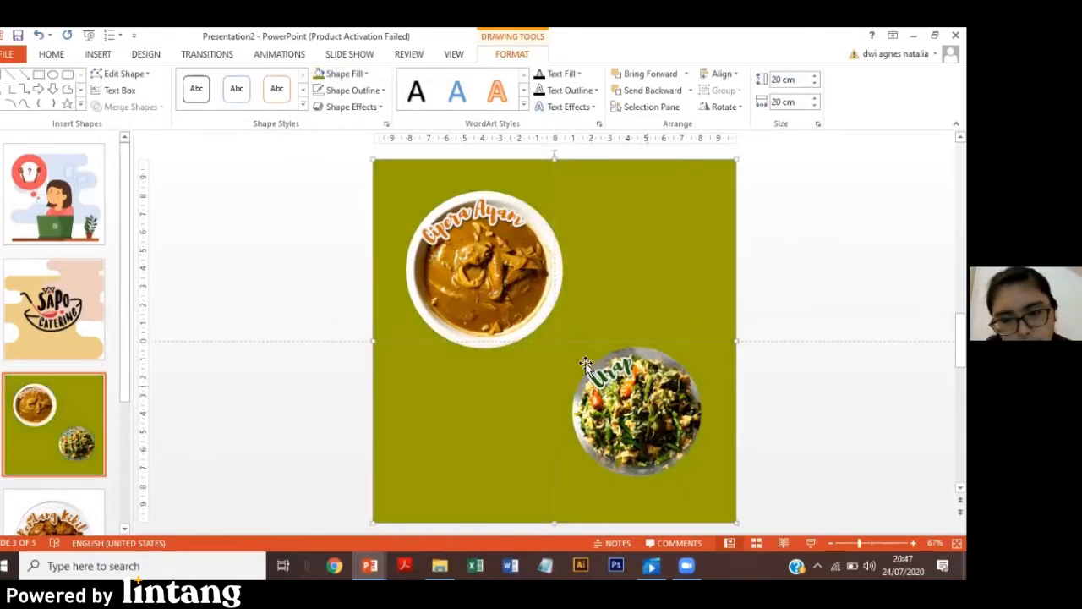
Fill the background square with a dark green sampled from the vegetables in the Urap picture using the Eyedropper.
left_click(346, 73)
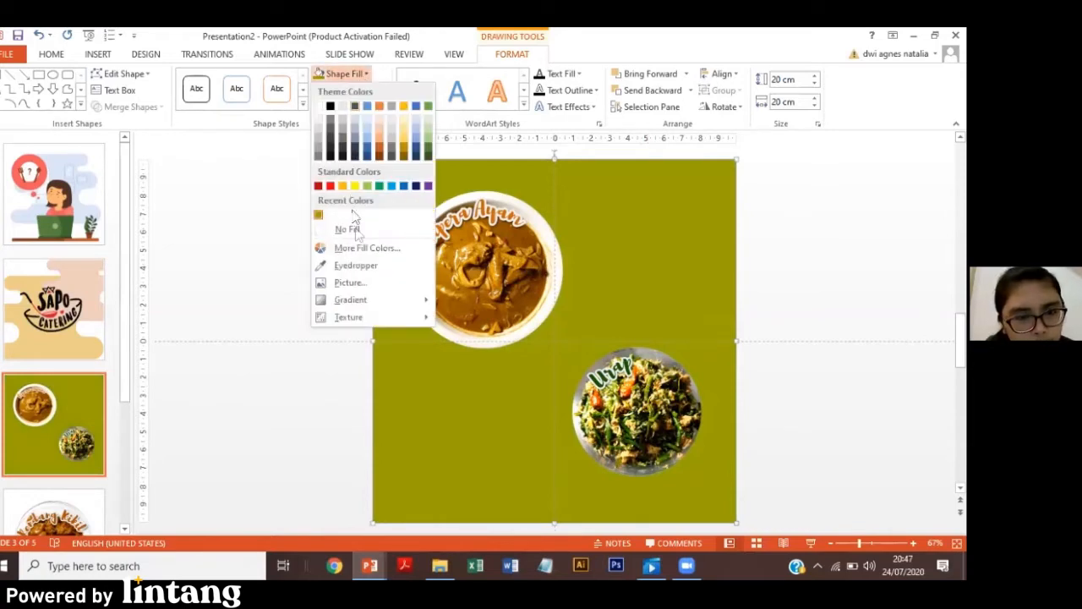
left_click(356, 265)
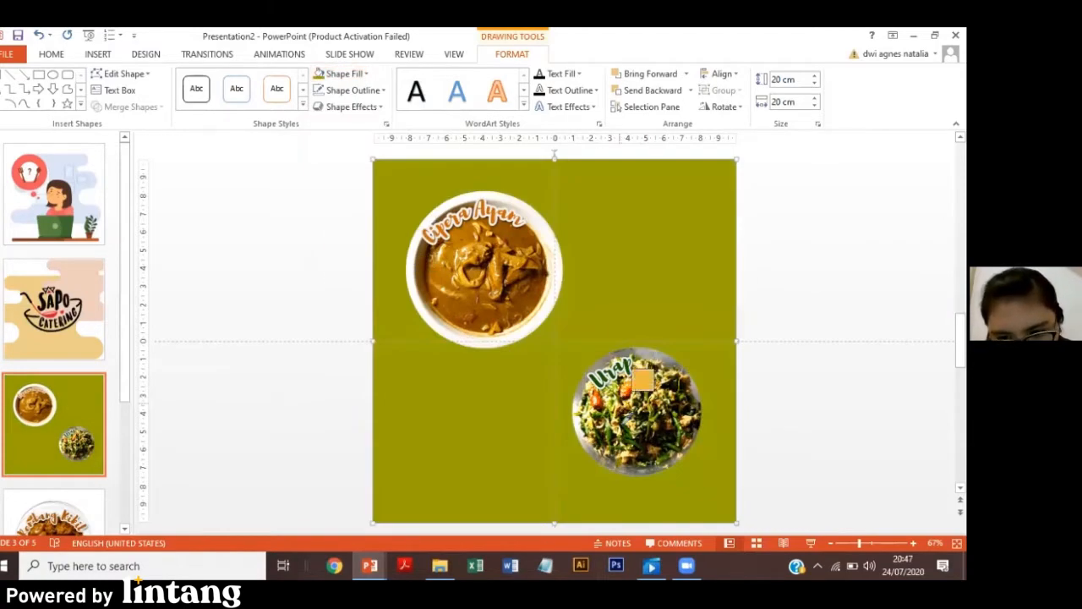
left_click(622, 430)
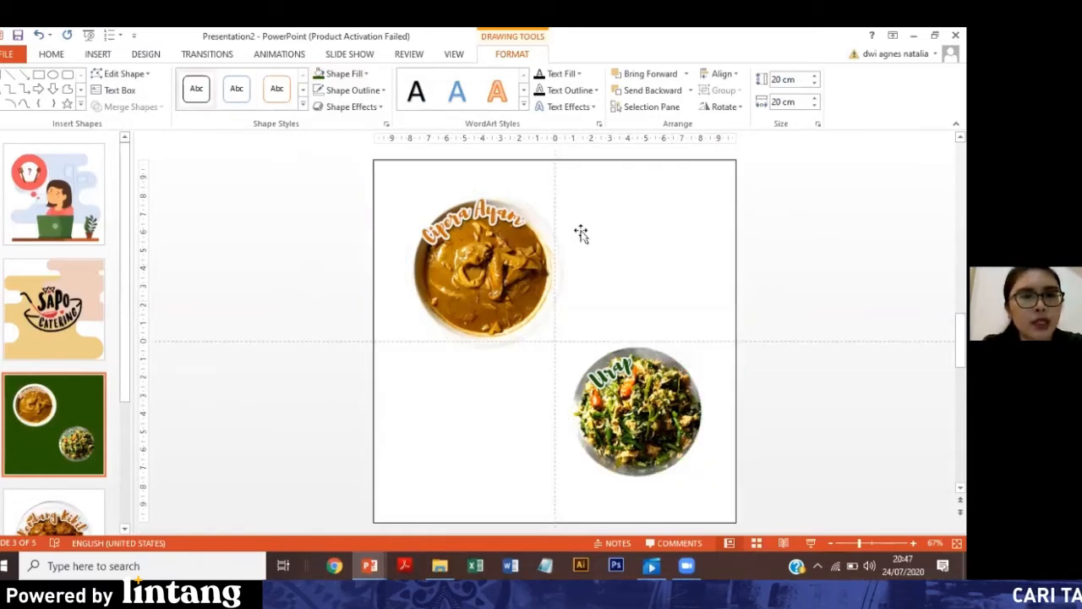
left_click(286, 158)
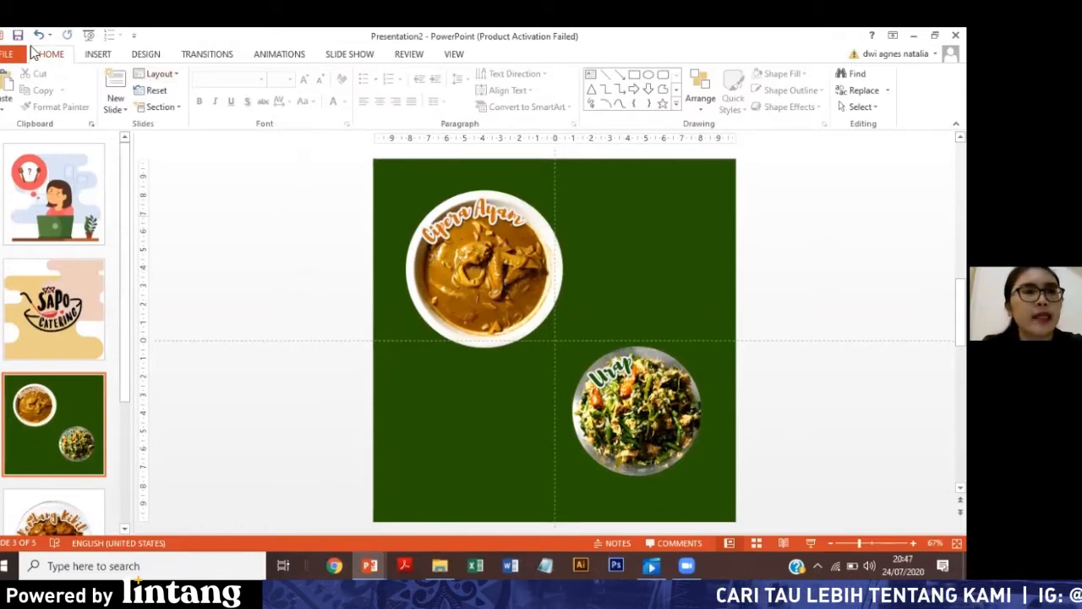
Draw a right triangle about 9.84 cm high and 8.26 cm wide over the Cipera Ayam bowl.
left_click(102, 55)
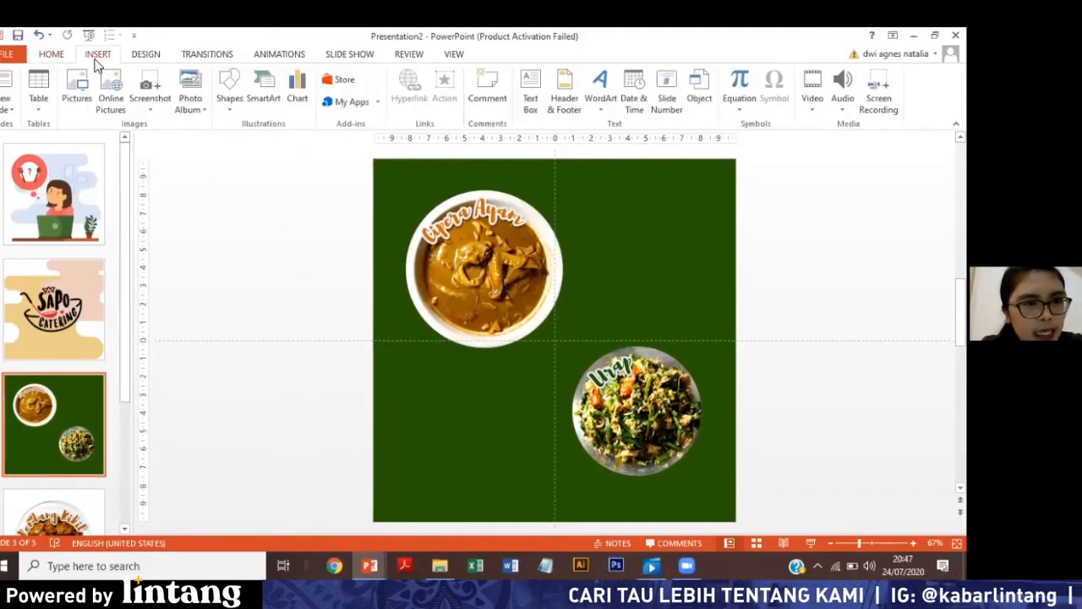
left_click(230, 89)
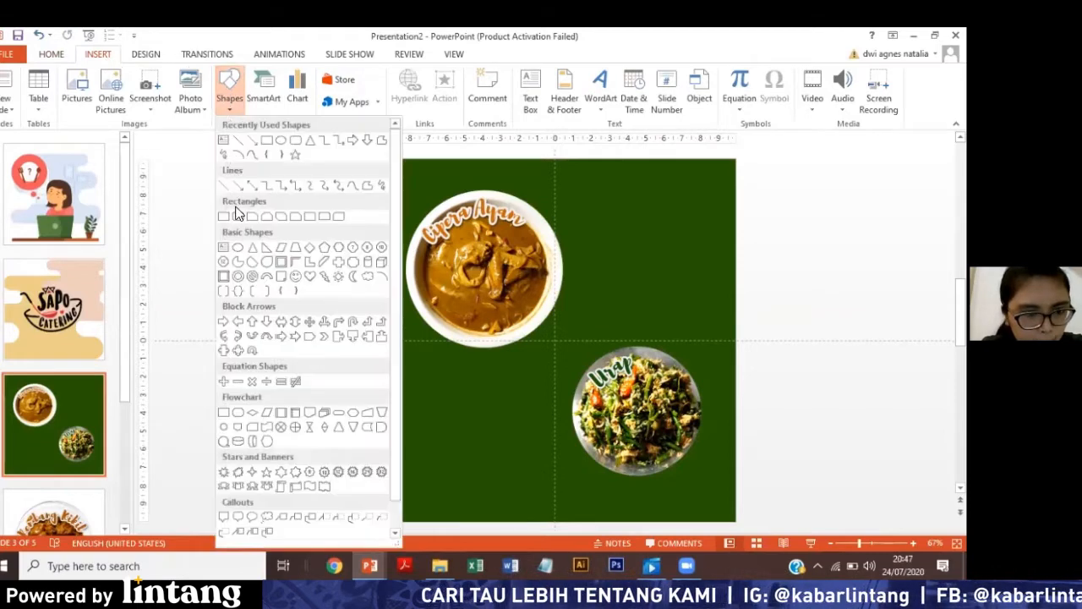
left_click(309, 260)
mouse_move(383, 180)
left_mouse_down()
mouse_move(411, 242)
mouse_move(499, 343)
mouse_move(532, 355)
left_mouse_up()
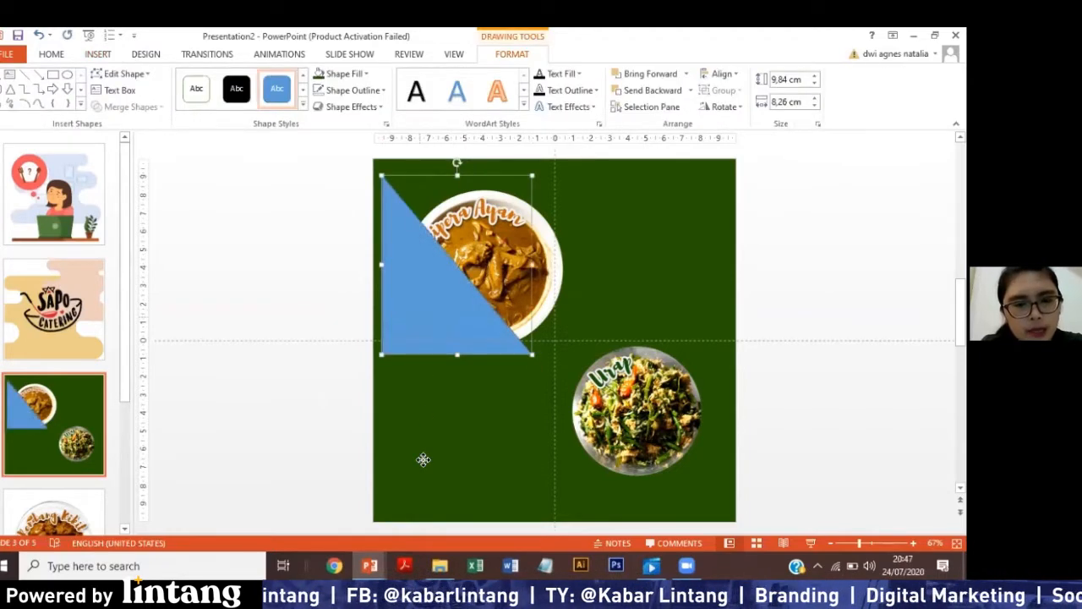
left_click_drag(448, 301, 438, 345)
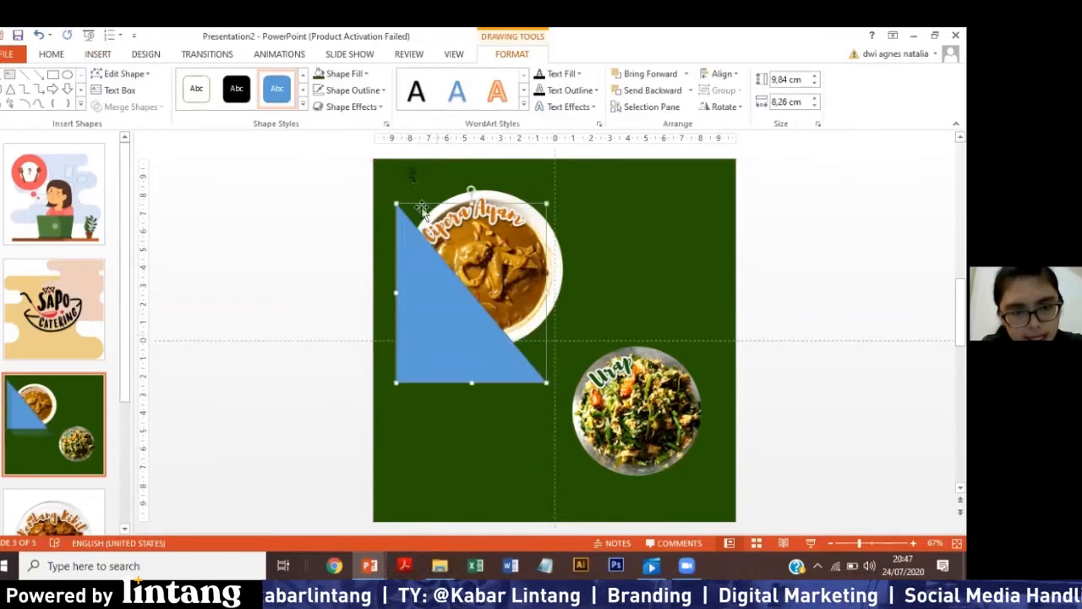
left_click_drag(382, 304, 375, 276)
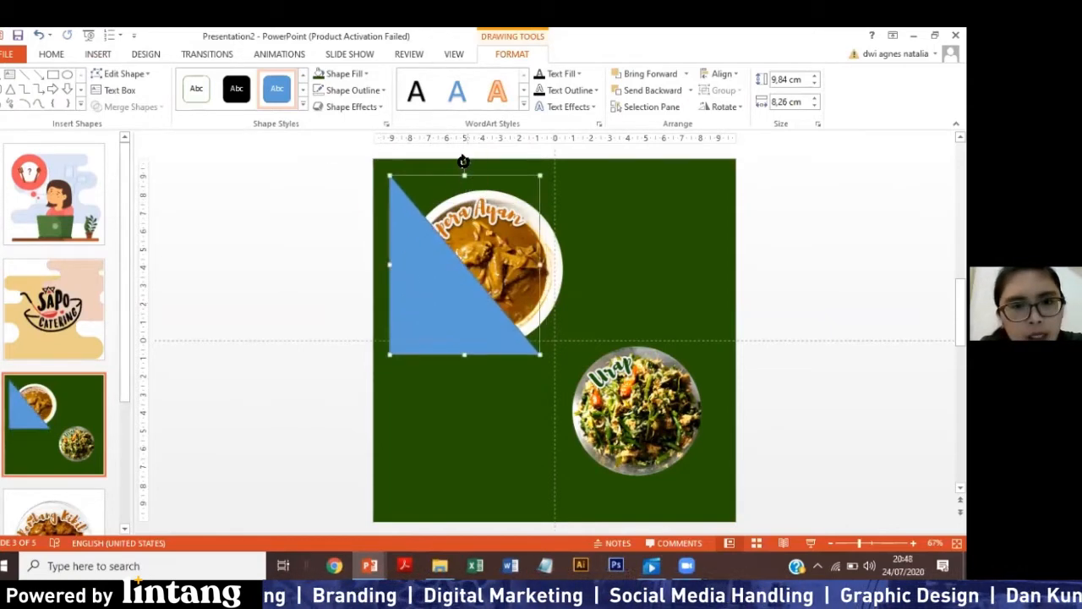
Rotate the triangle 90° clockwise, fit it into the slide's upper-left corner and enlarge it to about 15.32 by 13.93 cm.
left_click_drag(463, 162, 640, 260)
left_click_drag(426, 227, 425, 213)
left_click_drag(575, 337, 645, 408)
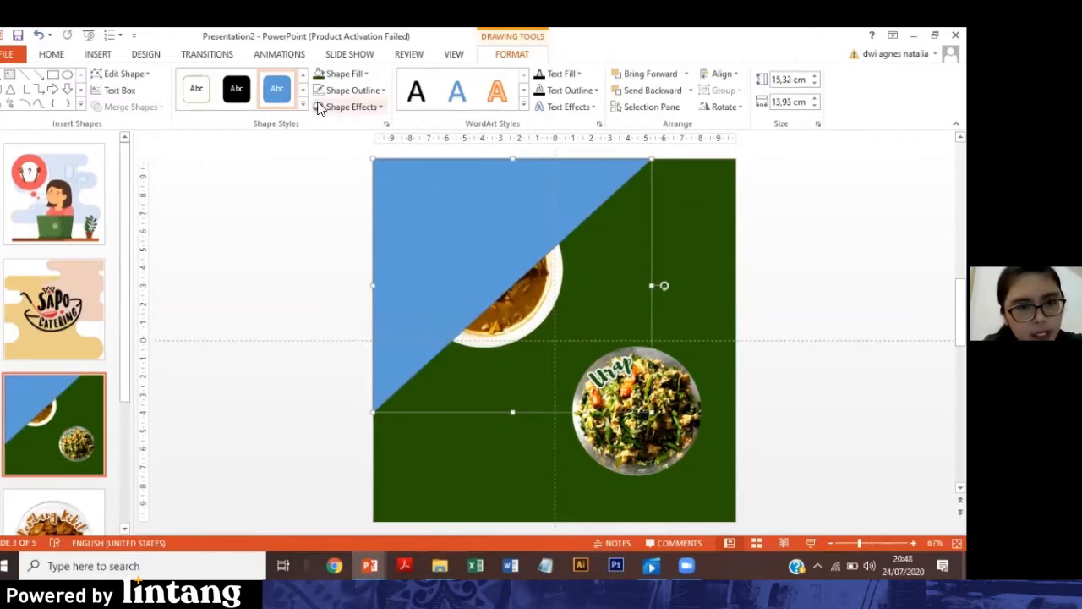
left_click(325, 231)
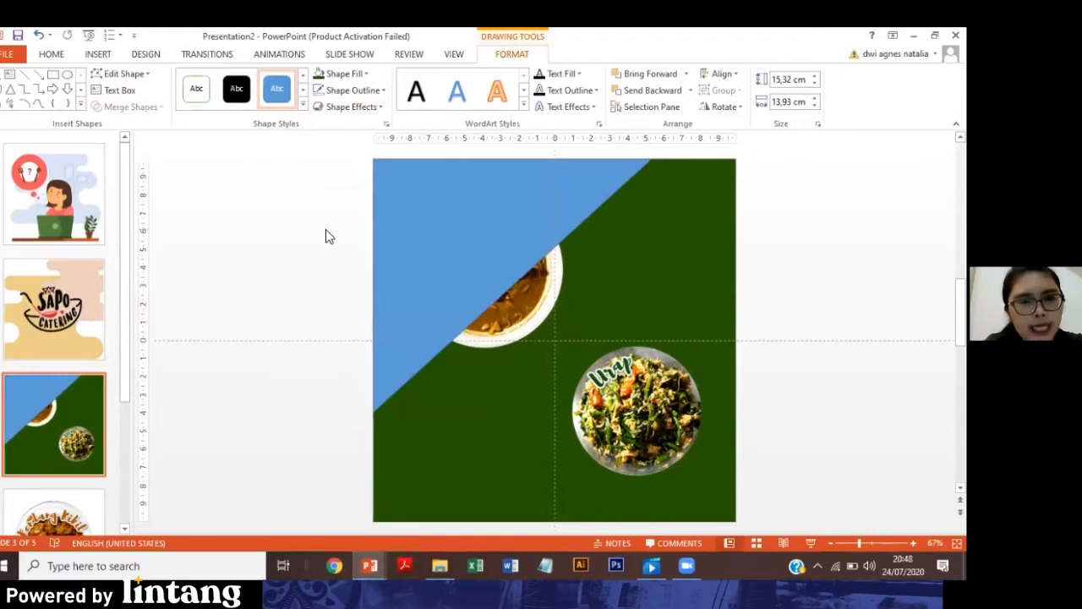
Remove the outline of the blue triangle.
left_click(464, 222)
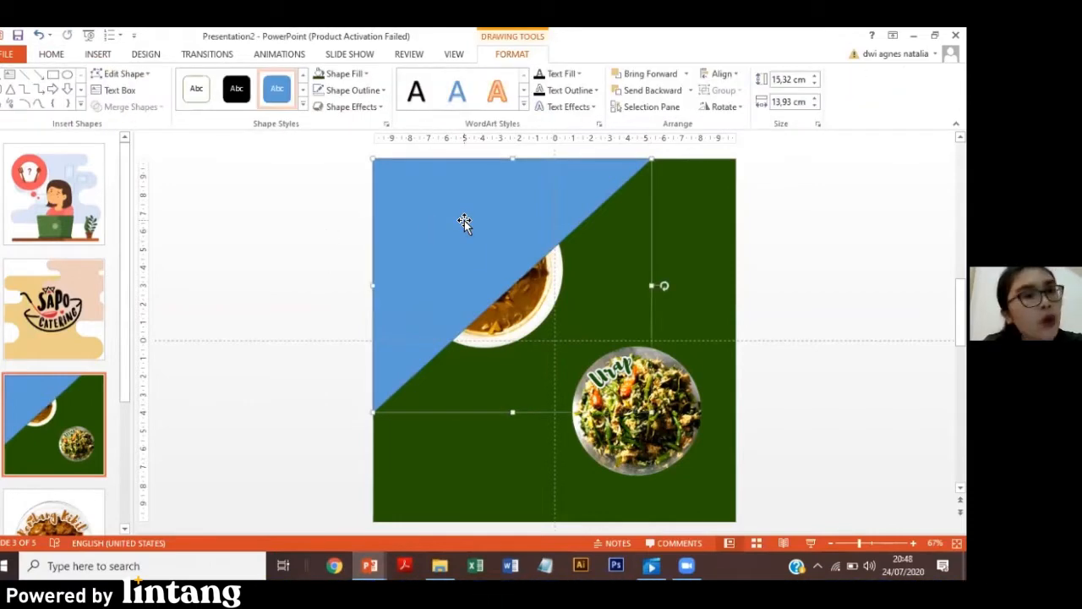
left_click(382, 93)
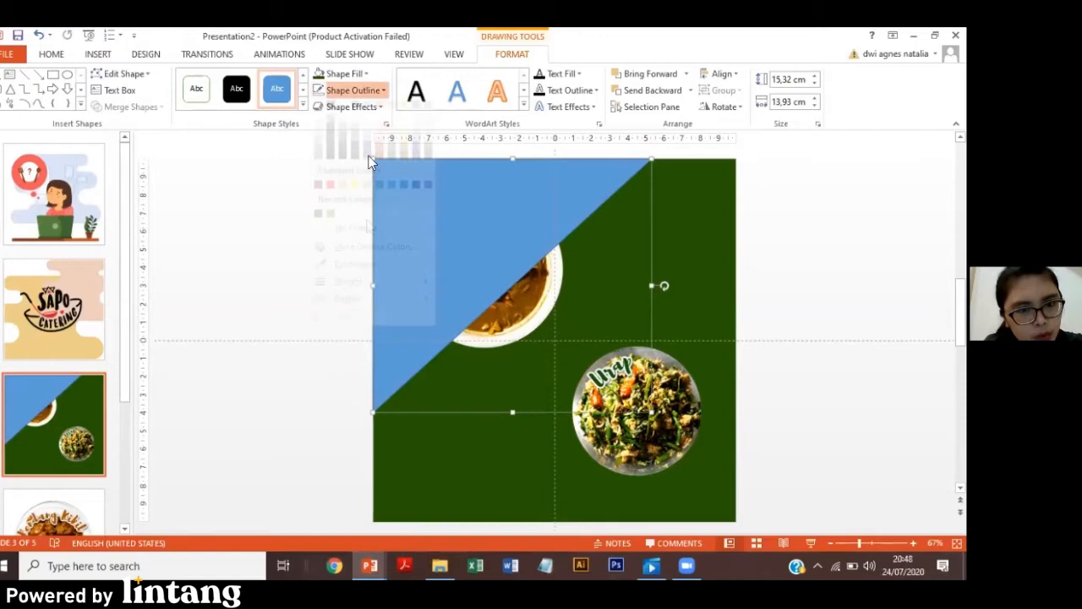
left_click(236, 256)
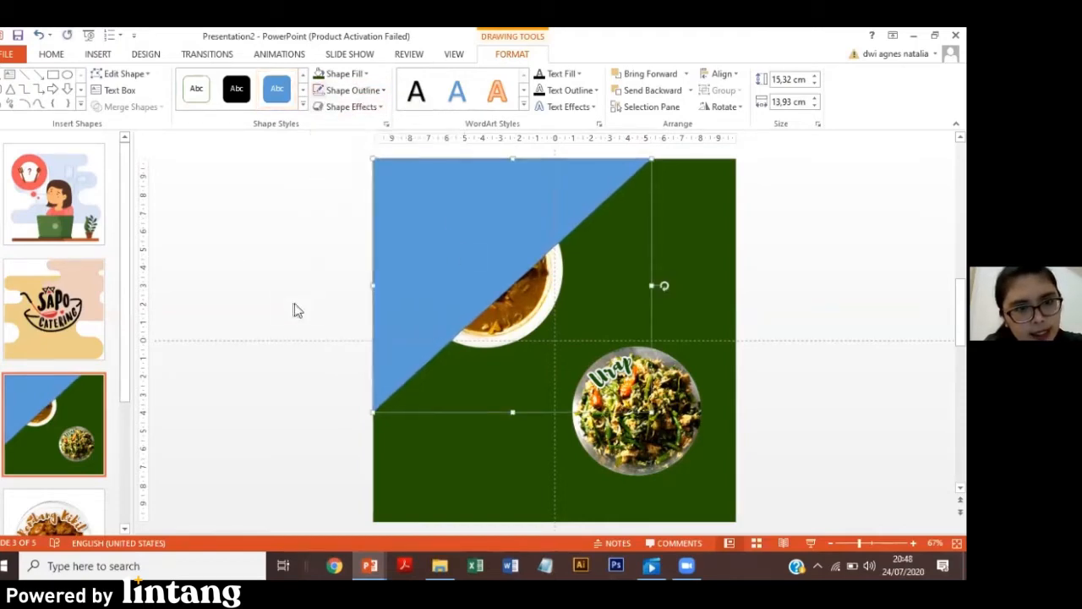
left_click(285, 271)
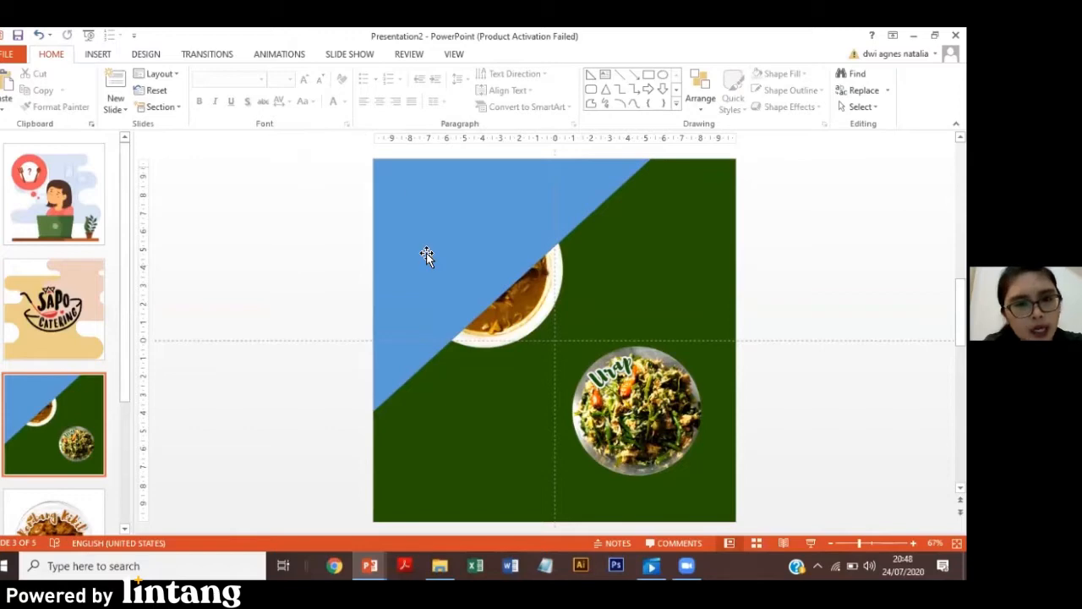
Open the blue triangle for editing its points.
left_click(426, 221)
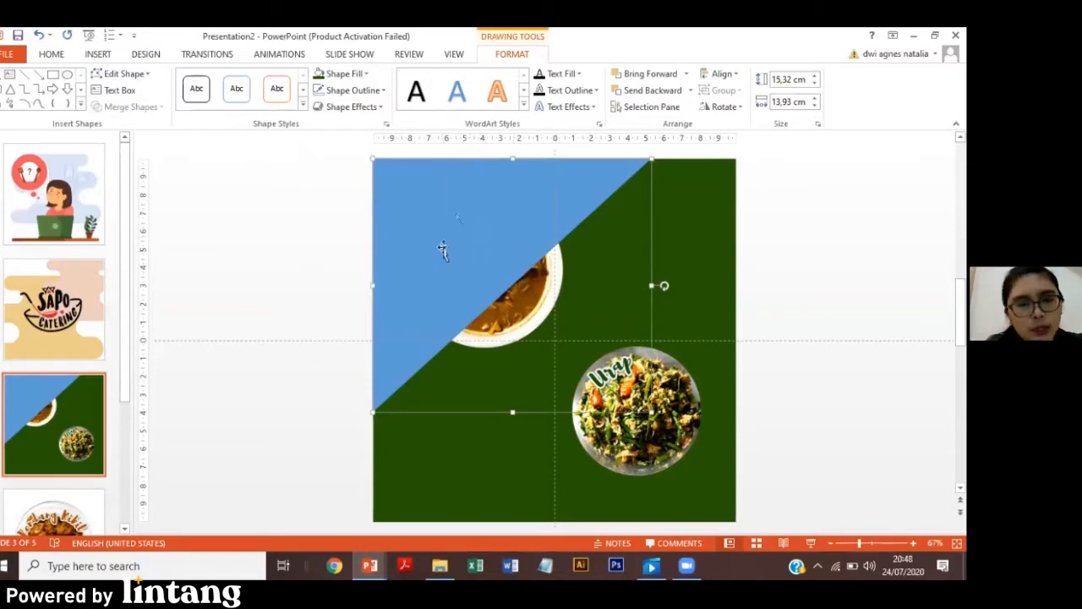
left_click(124, 76)
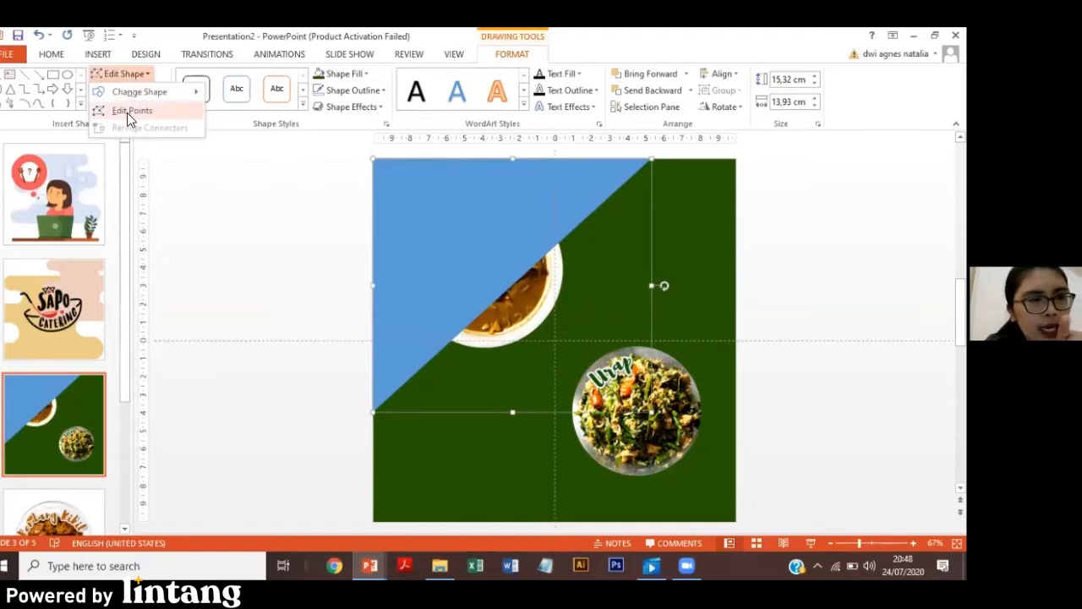
left_click(127, 112)
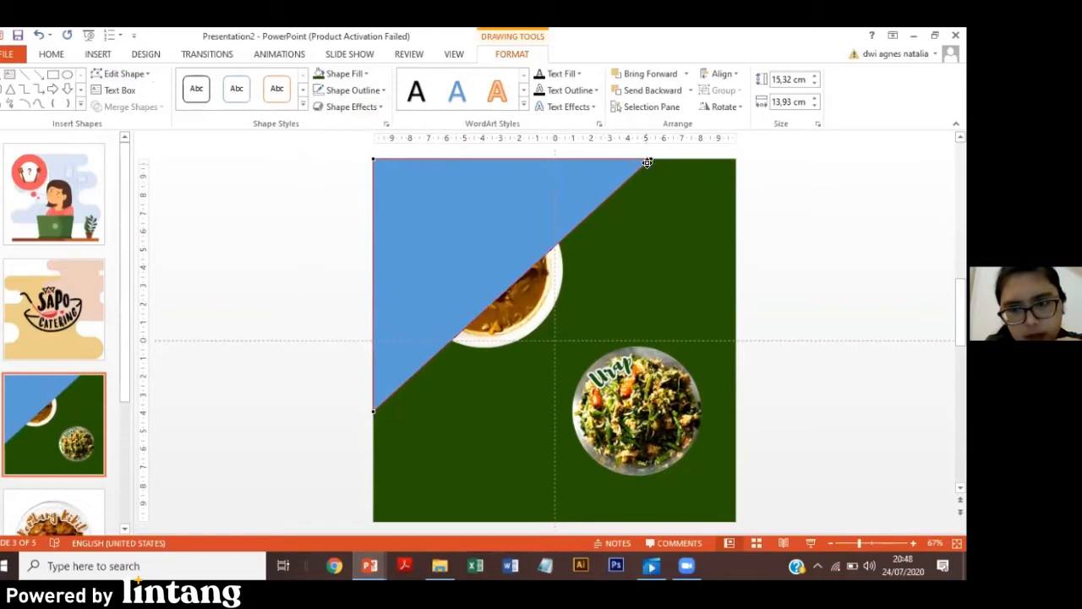
Try to bend the triangle's diagonal edge with points pulled from its lower and upper parts, and undo both changes.
left_click(438, 355)
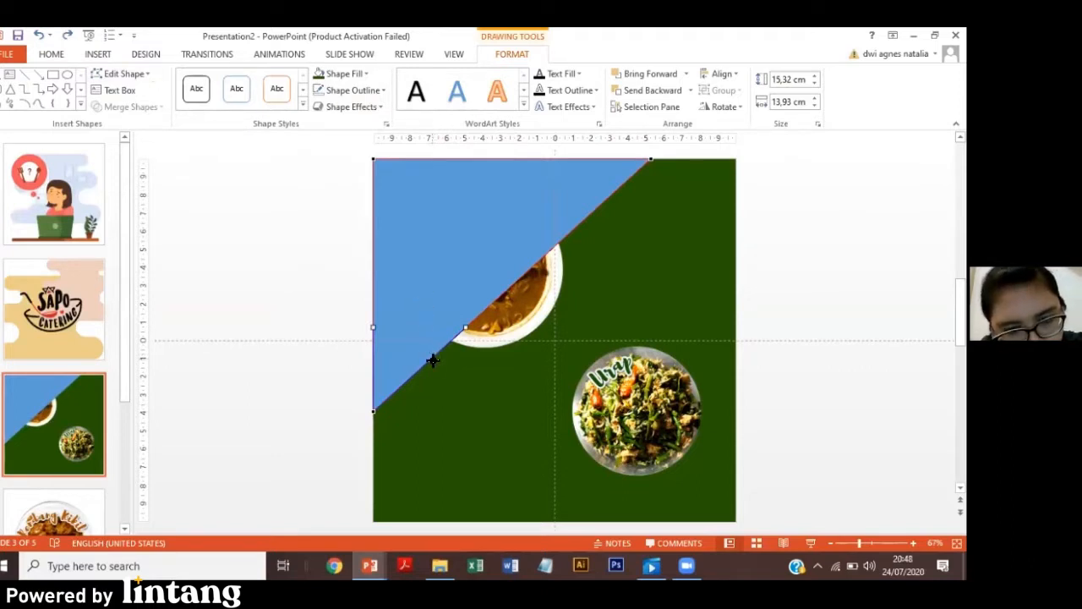
left_click_drag(433, 359, 462, 398)
left_click_drag(572, 258, 547, 246)
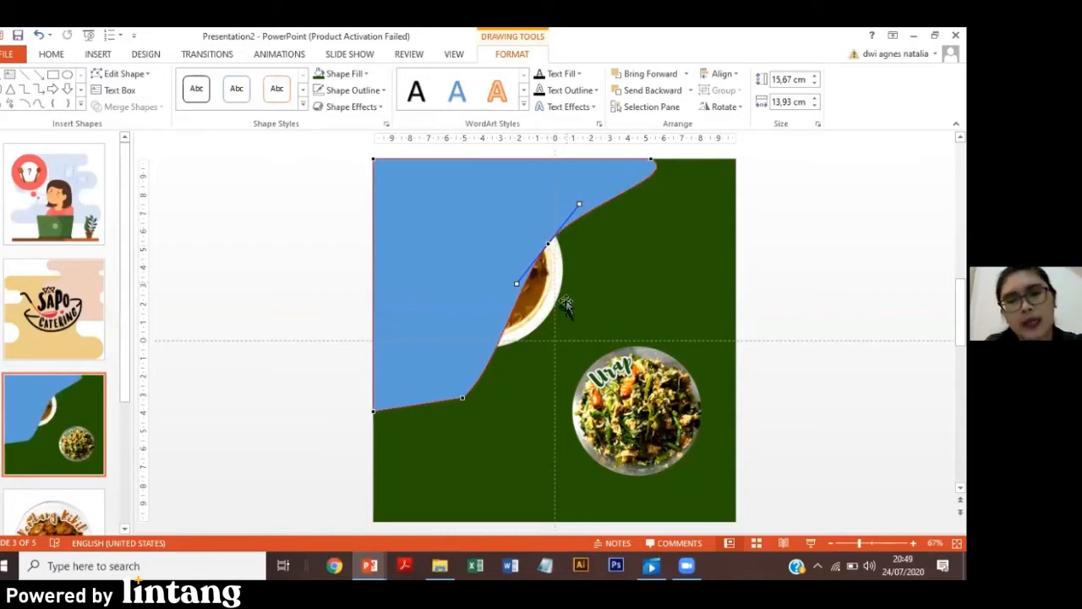
key("ctrl+z")
key("ctrl+z")
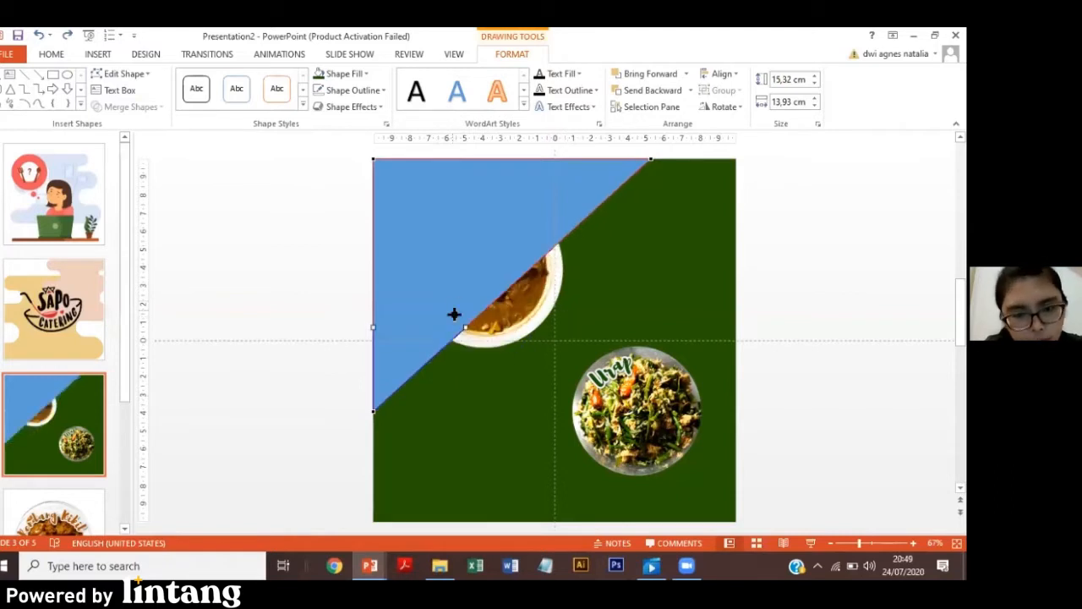
Pull the middle of the triangle's diagonal edge outward and adjust the new point's handles to form a smooth wavy curve.
left_click_drag(507, 286, 534, 359)
left_click_drag(581, 315, 620, 309)
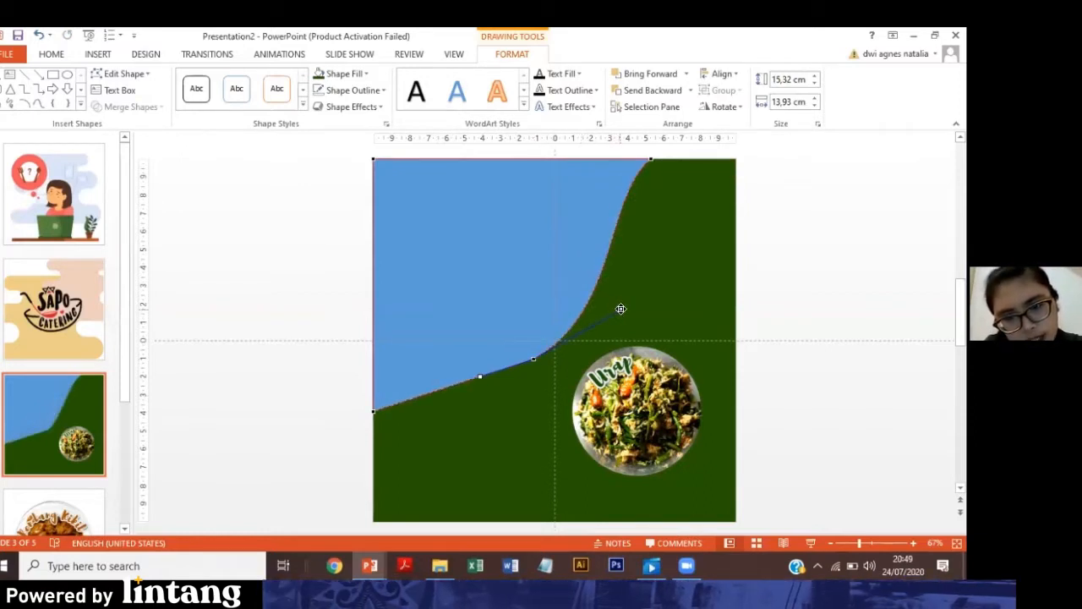
left_click_drag(481, 383, 484, 399)
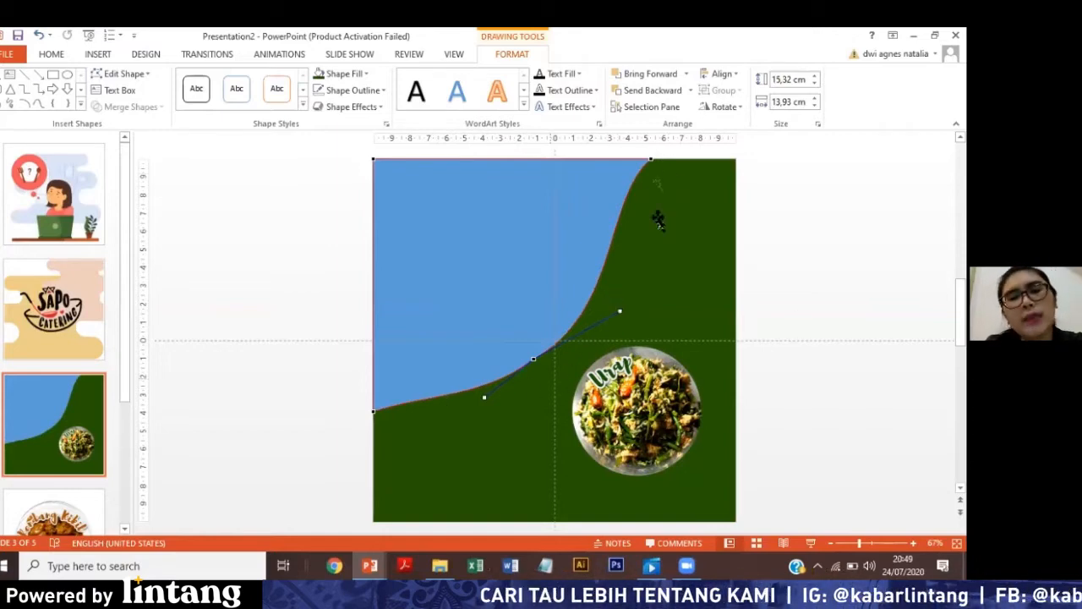
left_click(713, 248)
left_click(594, 218)
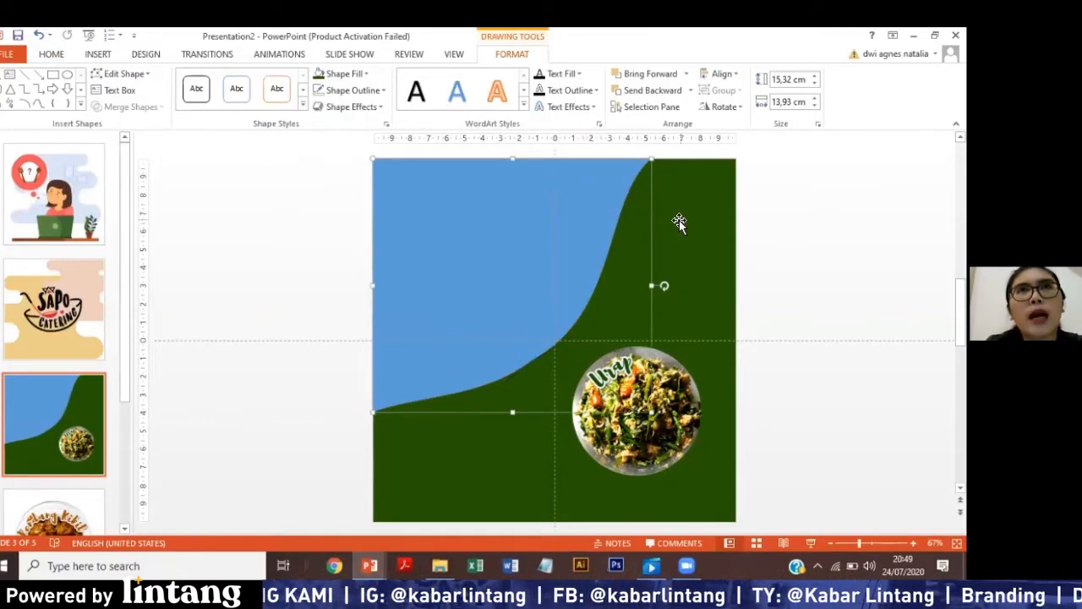
Send the blue curved shape one level backward, behind the Cipera Ayam picture.
left_click(474, 237)
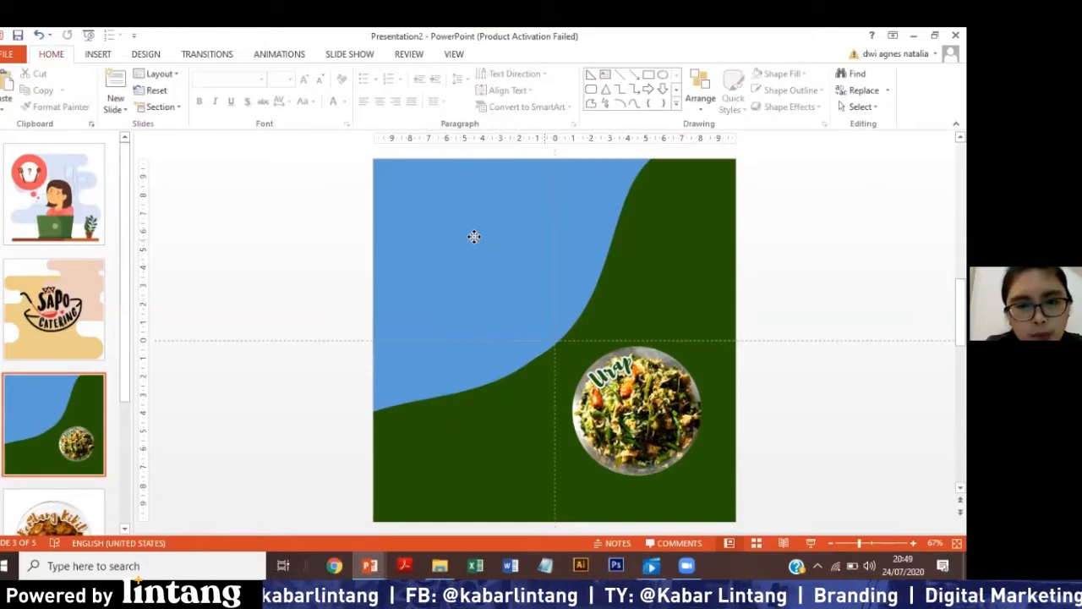
right_click(474, 237)
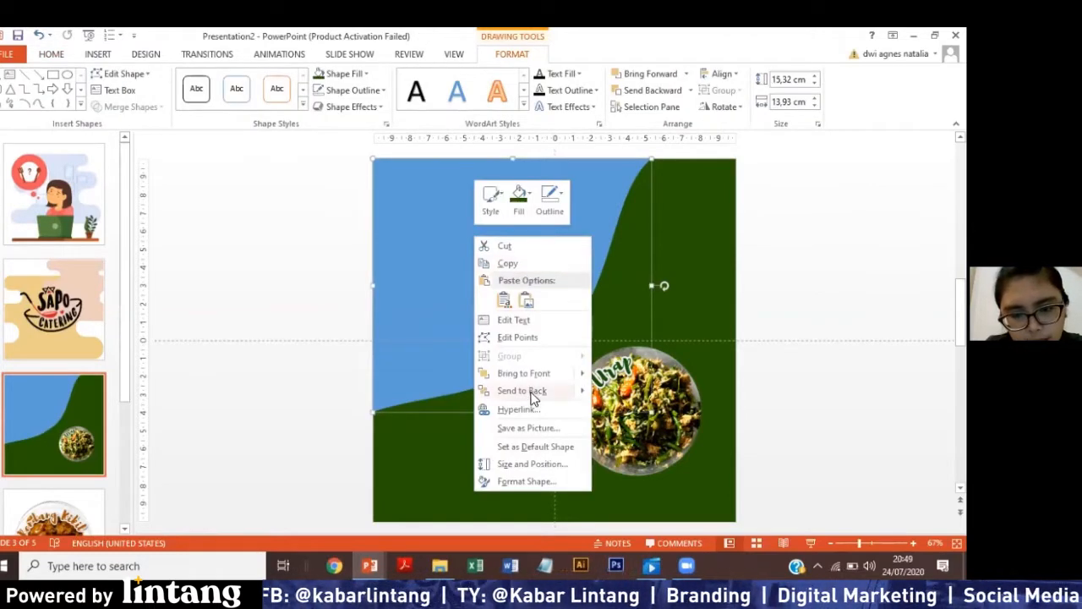
mouse_move(541, 391)
left_click(640, 411)
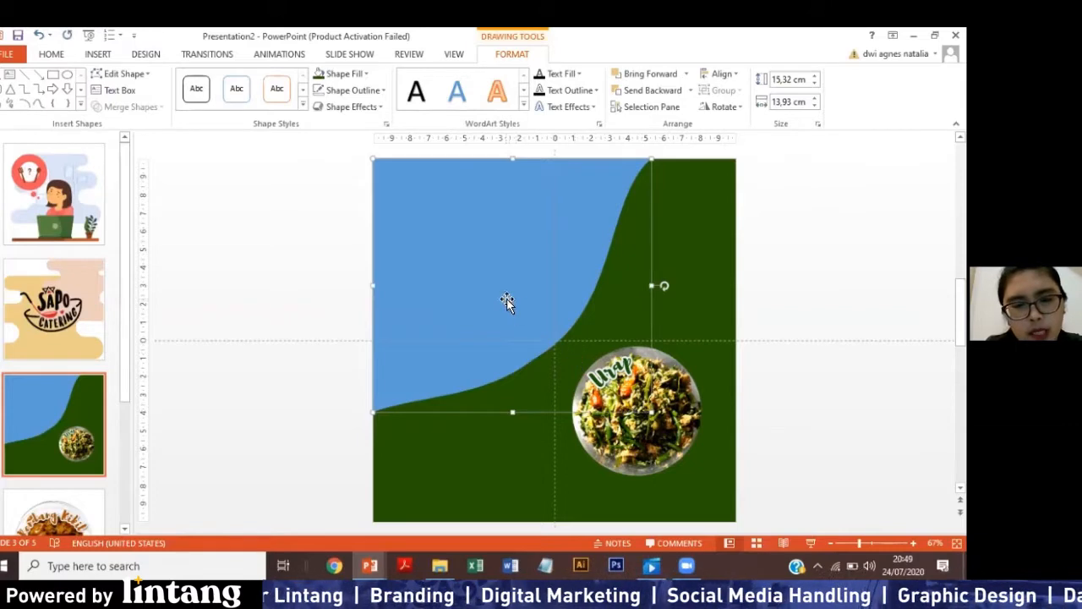
right_click(439, 237)
mouse_move(518, 391)
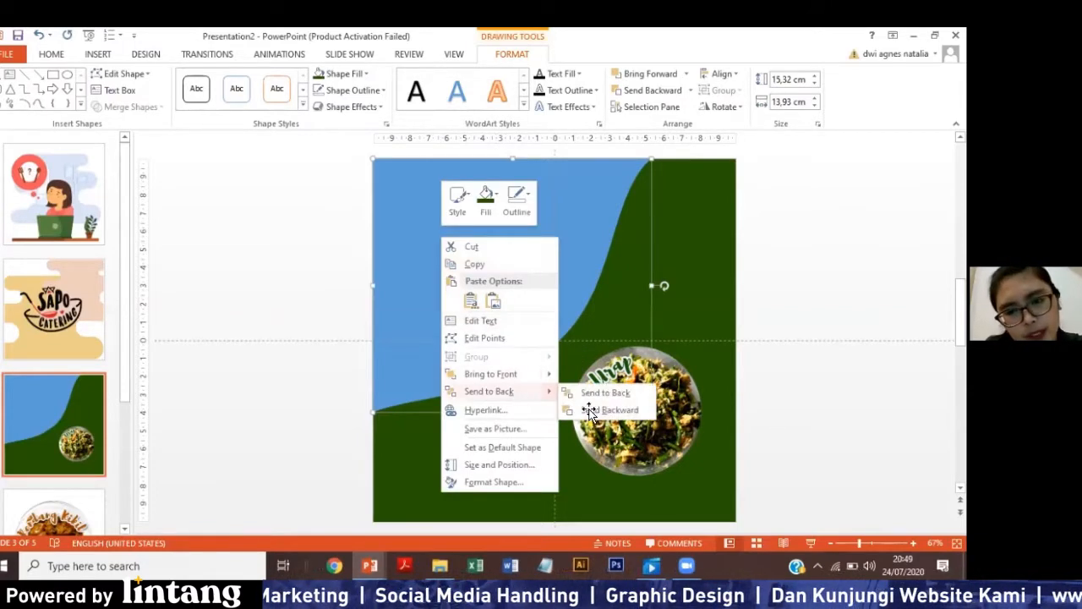
left_click(592, 410)
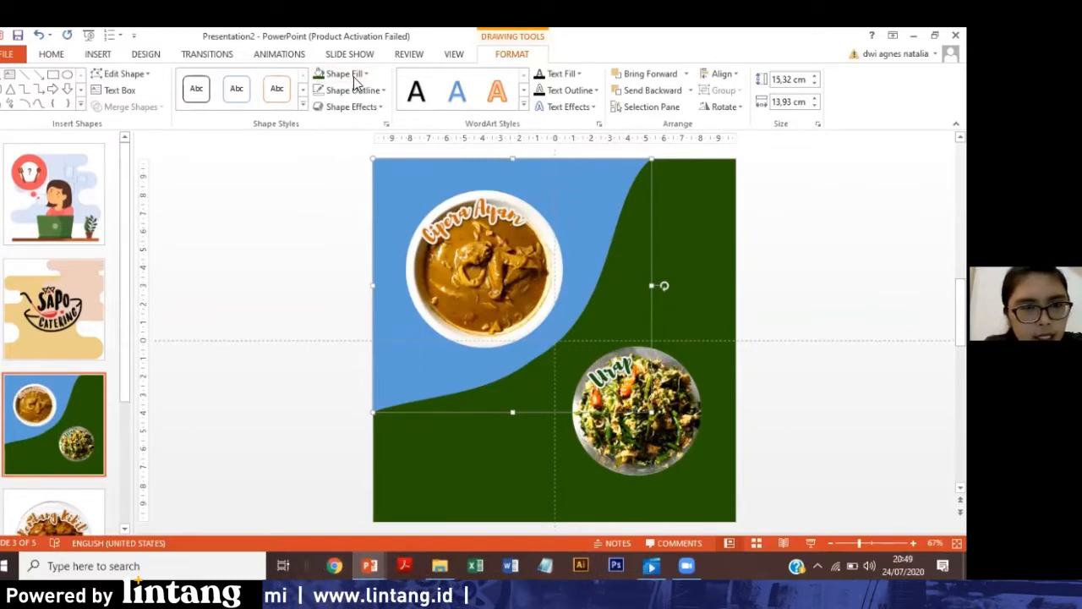
Fill the curved shape behind the Cipera Ayam picture with the dark gold theme colour.
left_click(318, 78)
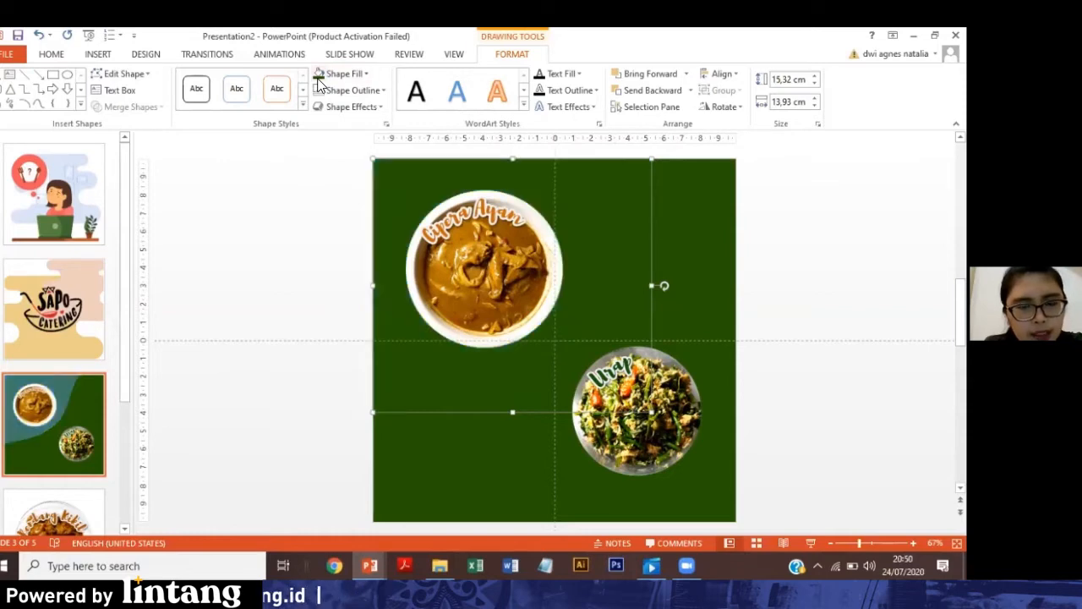
left_click(367, 76)
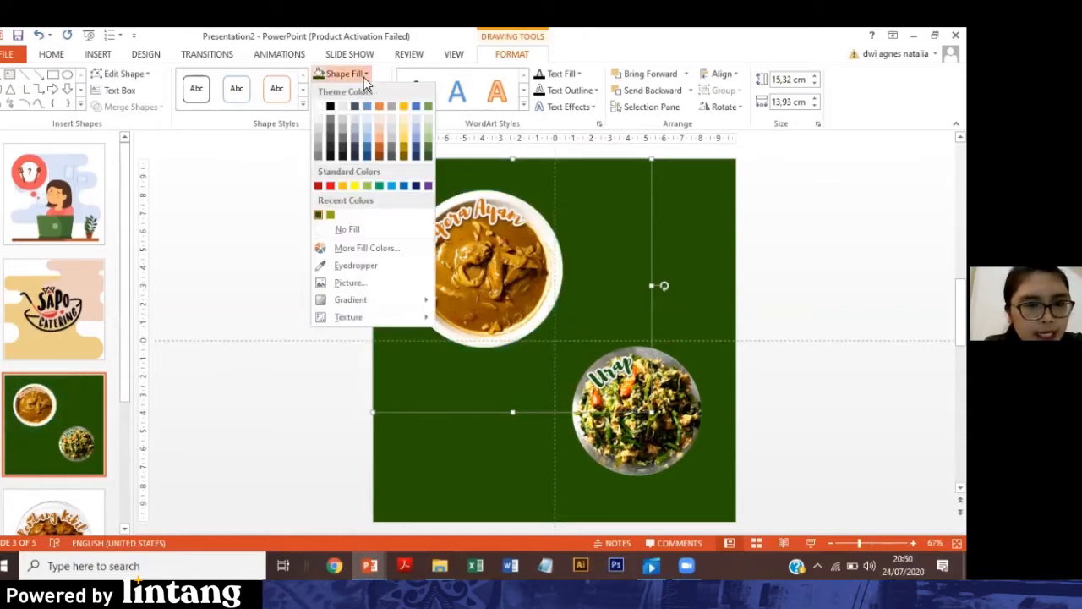
left_click(406, 145)
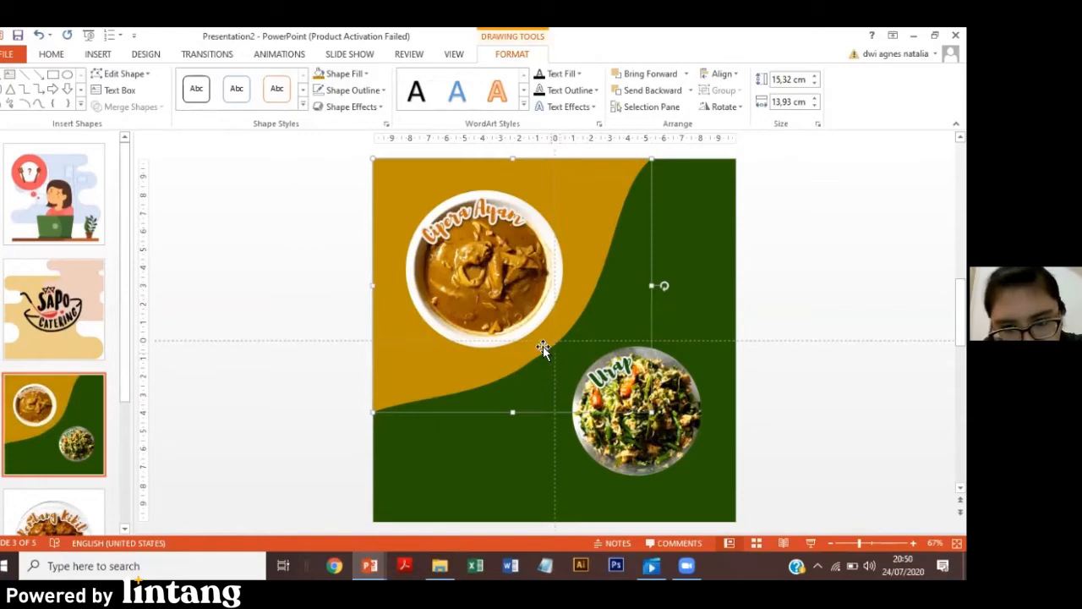
Edit the gold shape's points, adjusting the handle of the curve's middle point to smooth the edge between the two food pictures.
left_click(120, 73)
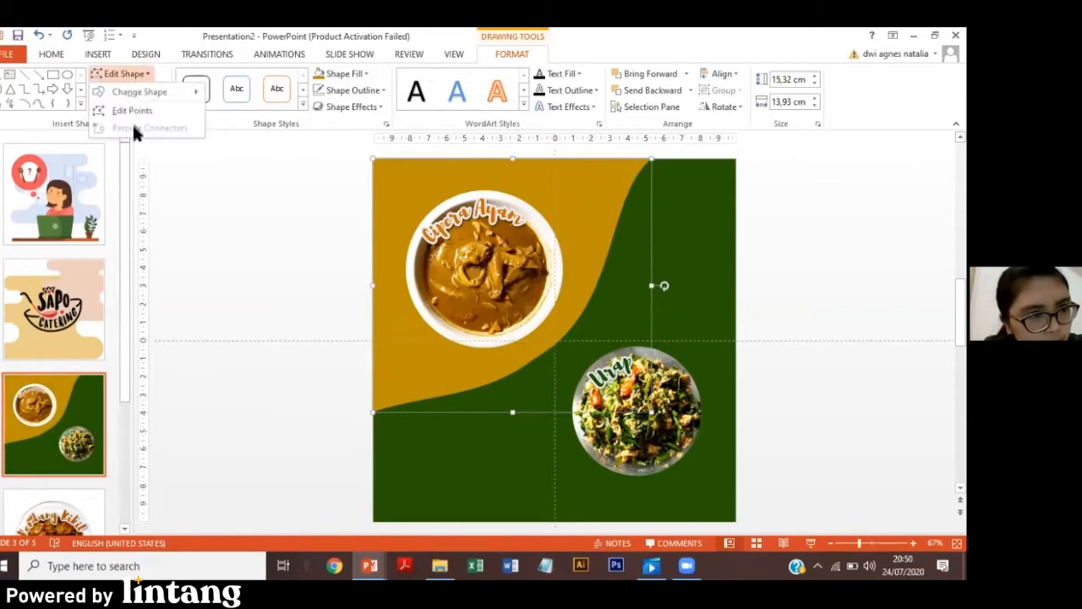
left_click(125, 109)
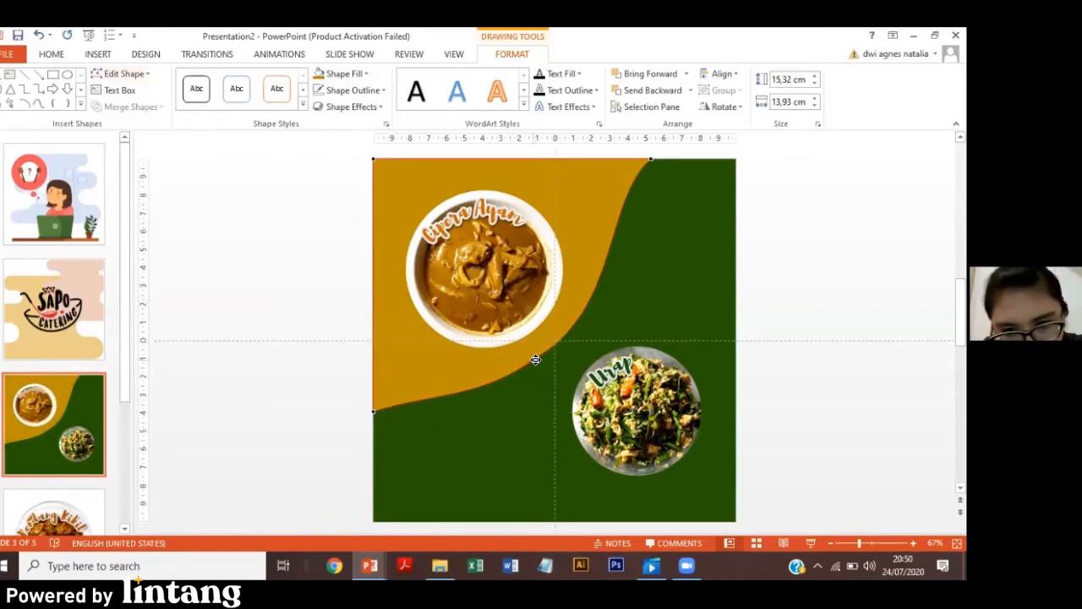
left_click_drag(532, 360, 613, 287)
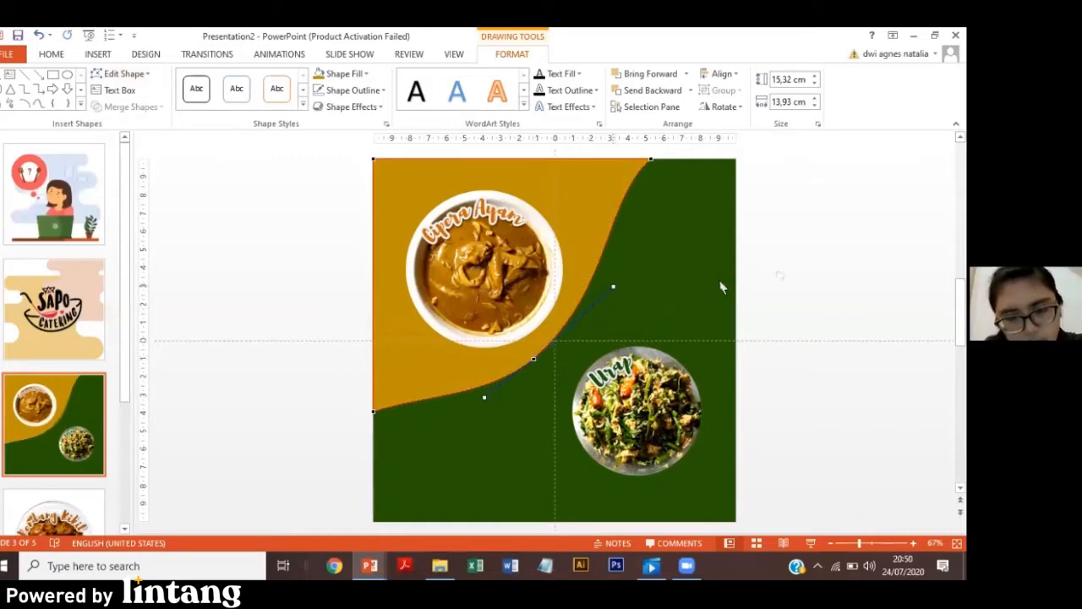
left_click(800, 259)
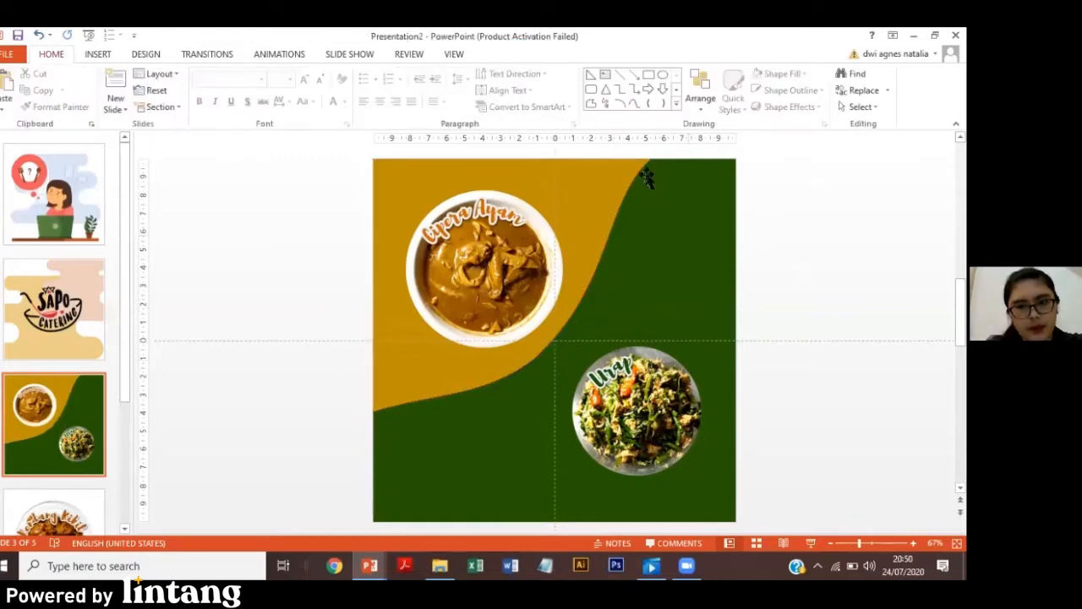
Move the Urap picture slightly to the left on the green area.
left_click(632, 420)
left_click_drag(632, 421, 625, 420)
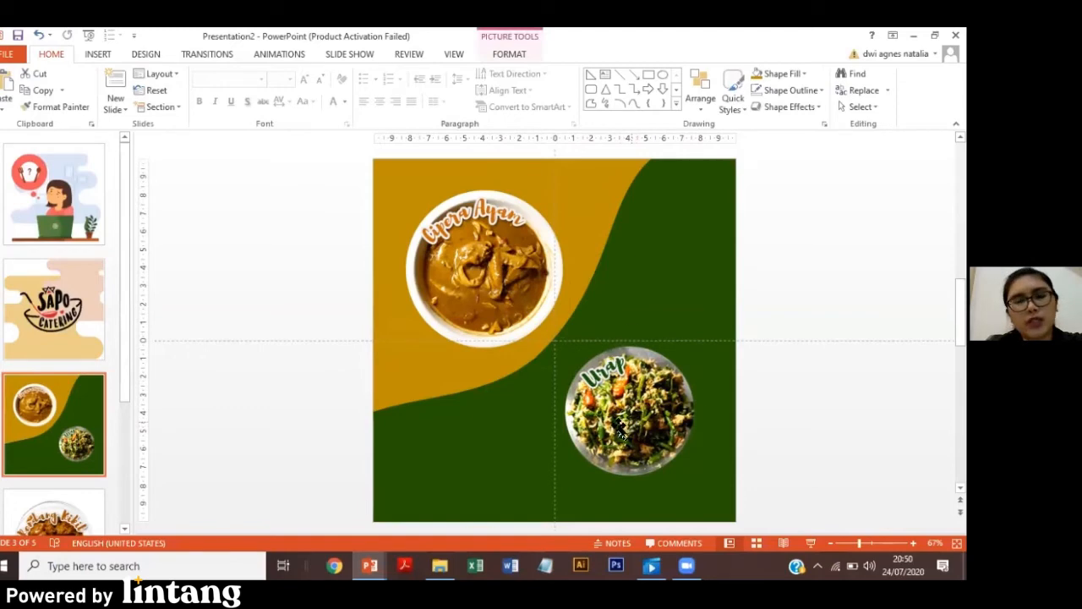